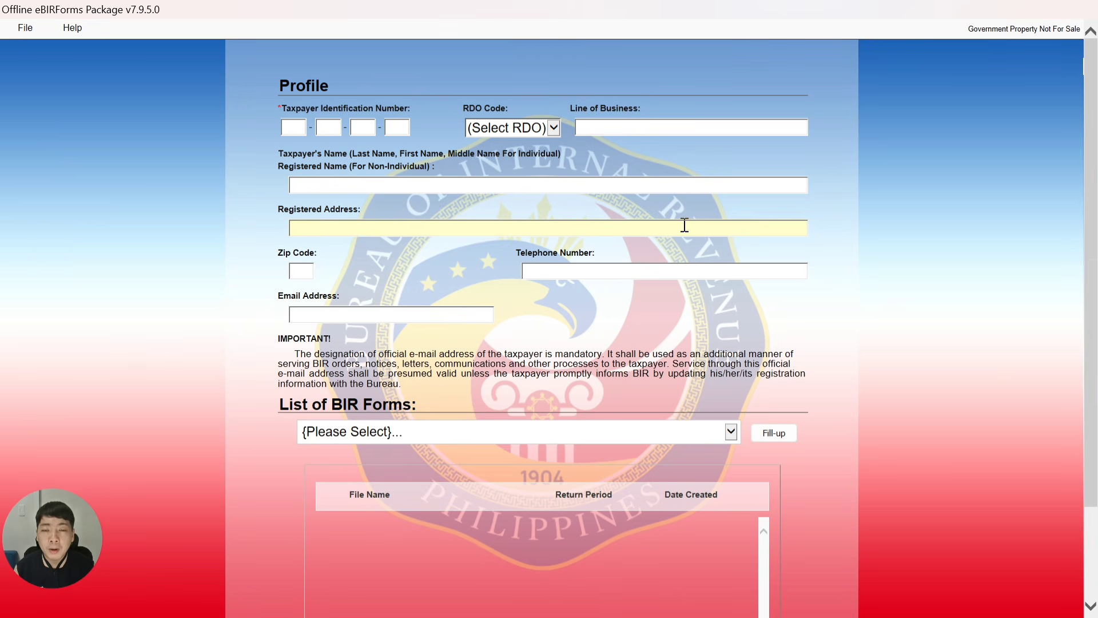
# - Enter the Taxpayer Identification Number in the profile to load the taxpayer's saved details
pyautogui.click(291, 130)
pyautogui.write('000')
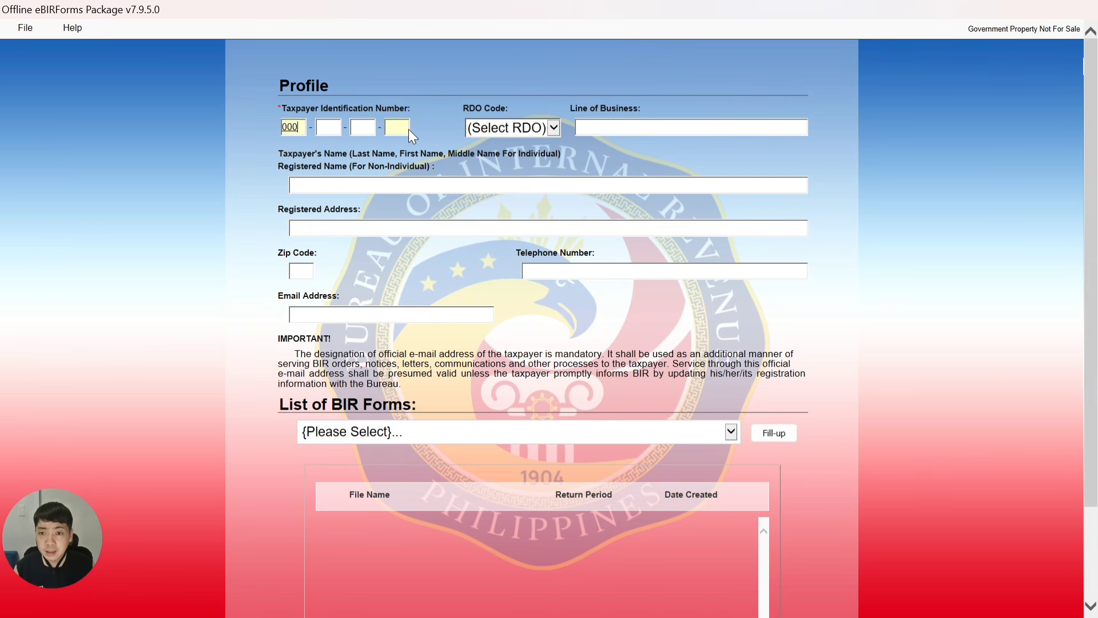
pyautogui.write('0000000')
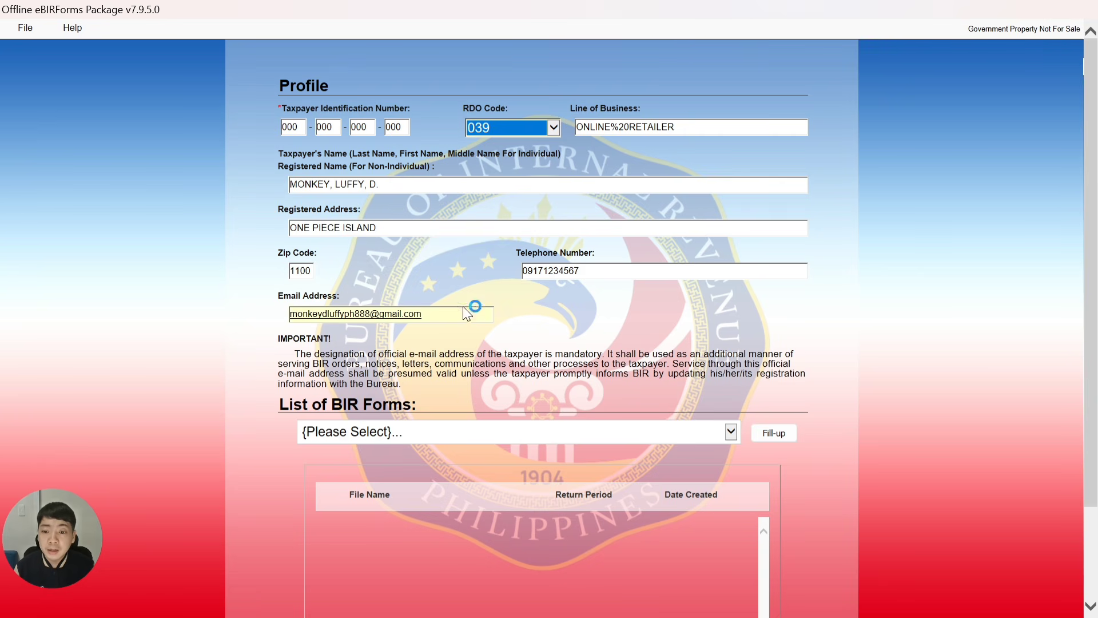
# - Select BIR Form 2551Qv2018 - Quarterly Percentage Tax Return and open it for fill-up, acknowledging the saved background information
pyautogui.scroll(-3, 462, 306)
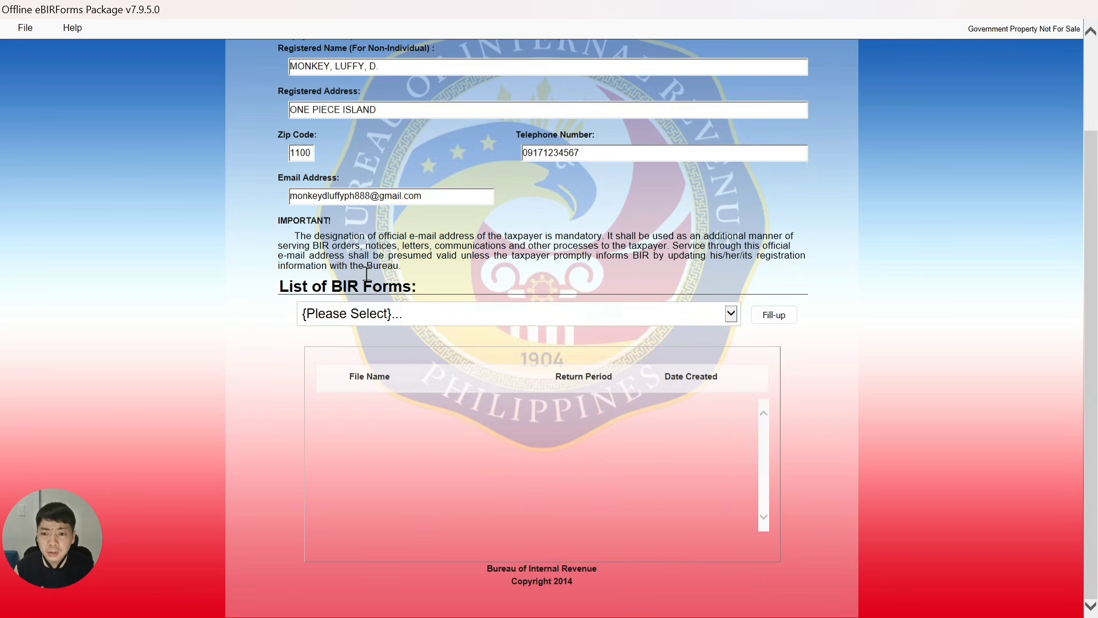
pyautogui.click(512, 320)
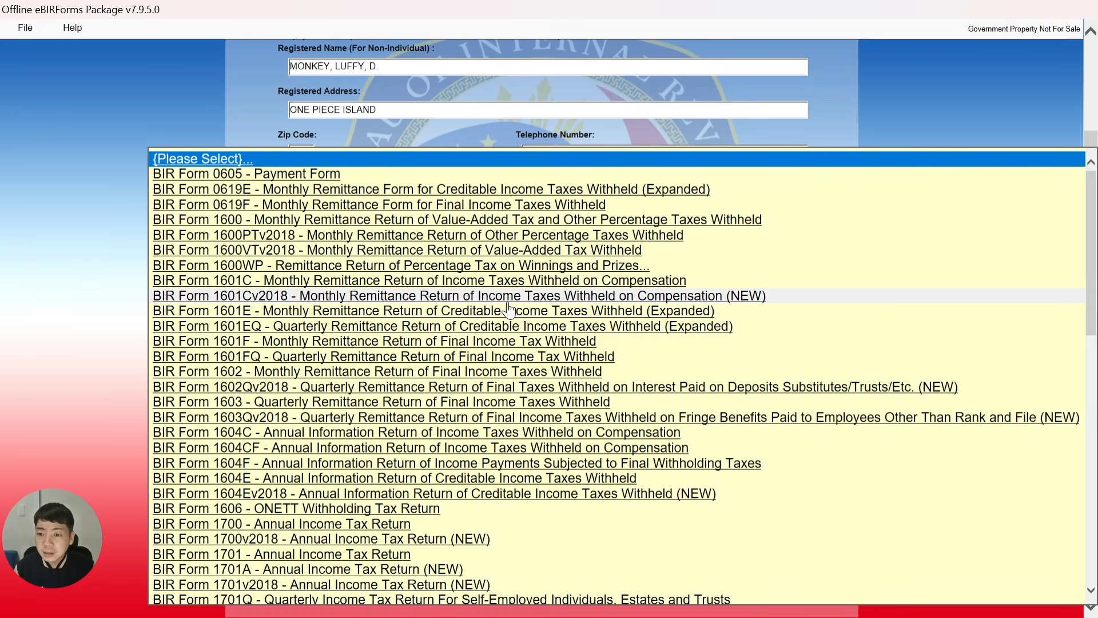
pyautogui.scroll(-7, 515, 312)
pyautogui.scroll(-8, 509, 310)
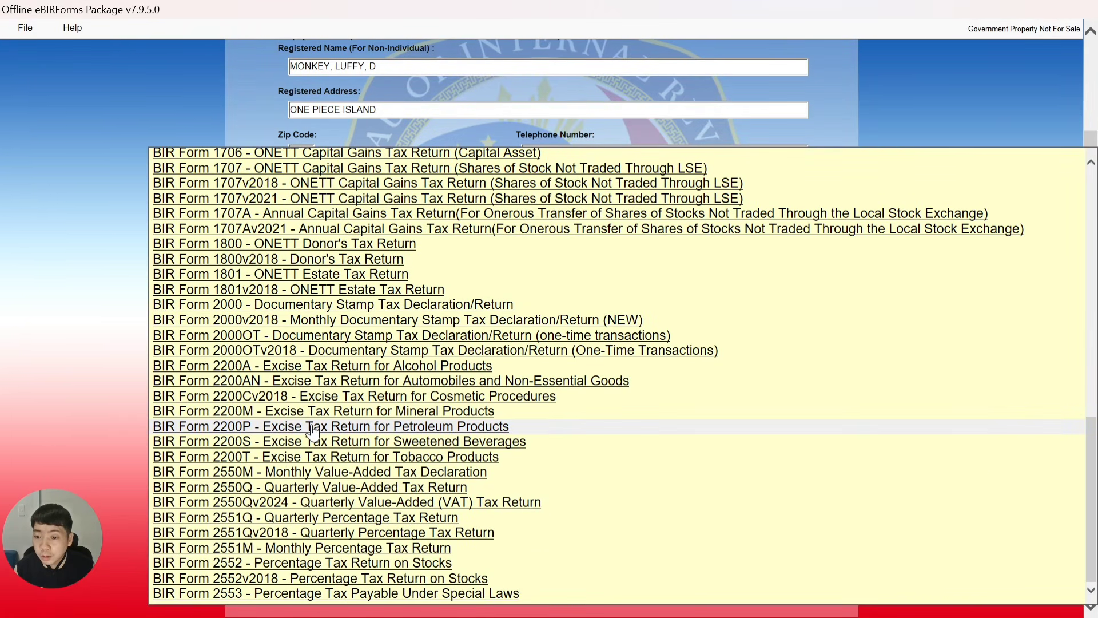
pyautogui.click(294, 533)
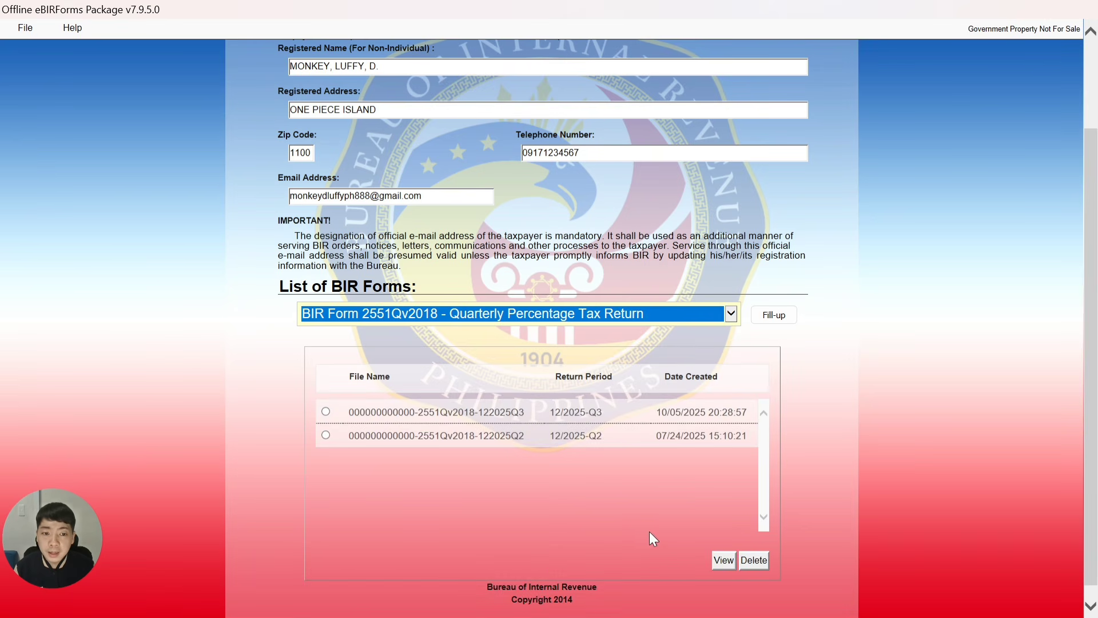
pyautogui.click(778, 318)
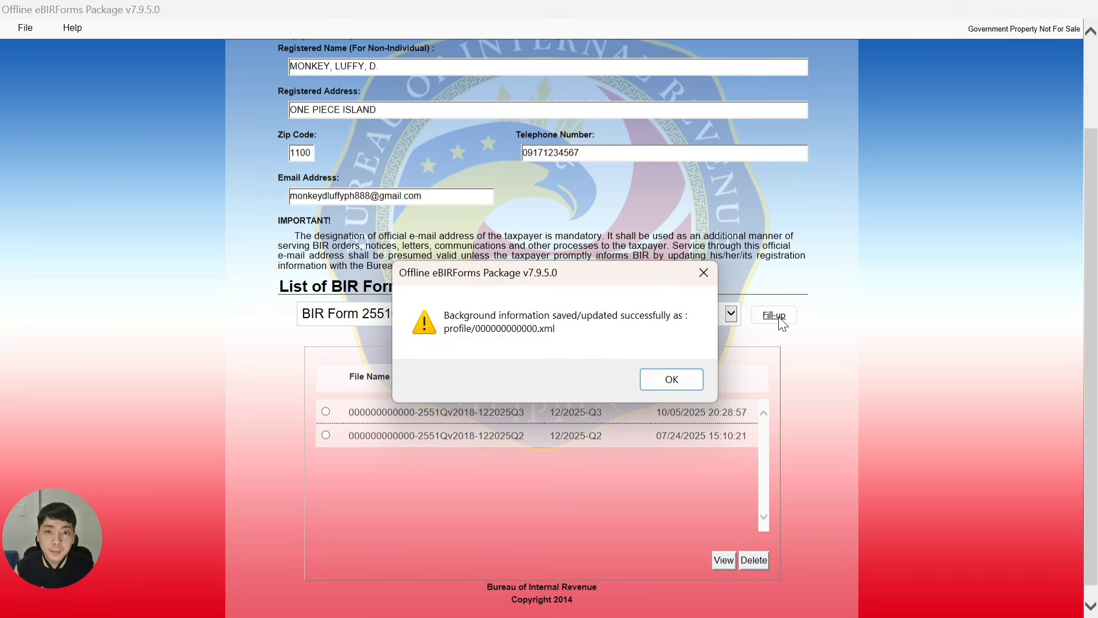
pyautogui.click(678, 382)
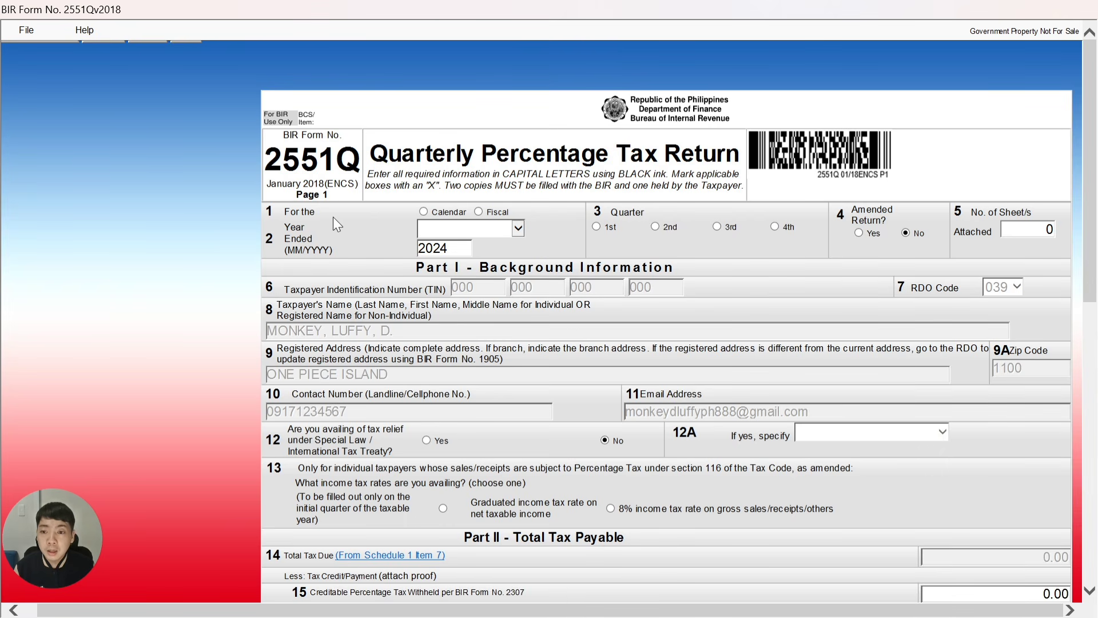
# - Set the return to calendar year 2025, 3rd quarter, and choose the graduated income tax rate on net taxable income in item 13
pyautogui.click(424, 212)
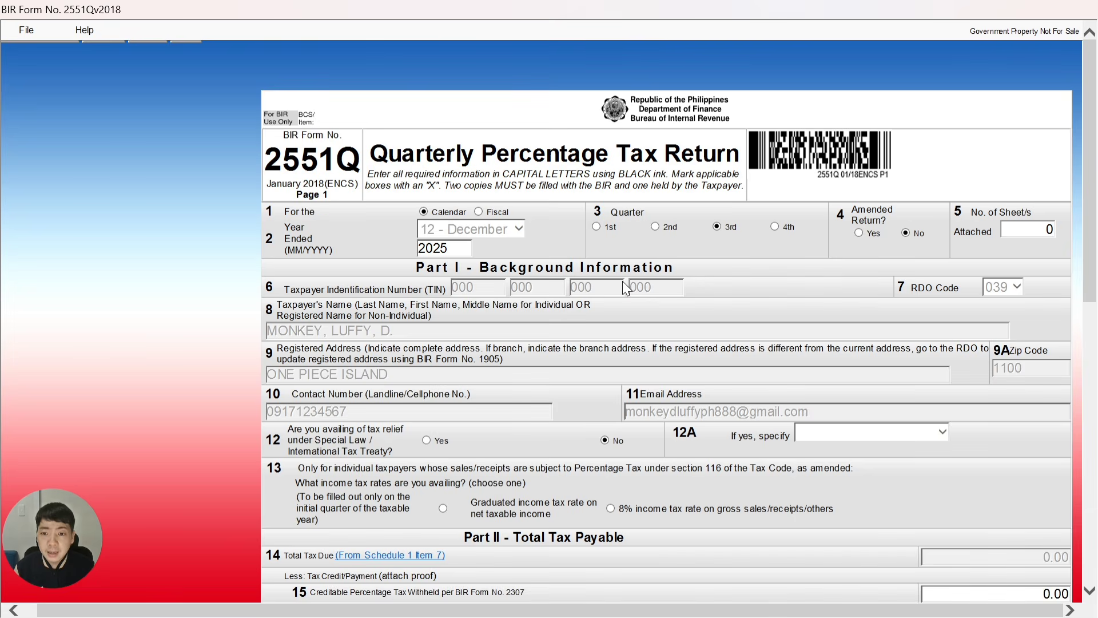
pyautogui.scroll(-3, 625, 286)
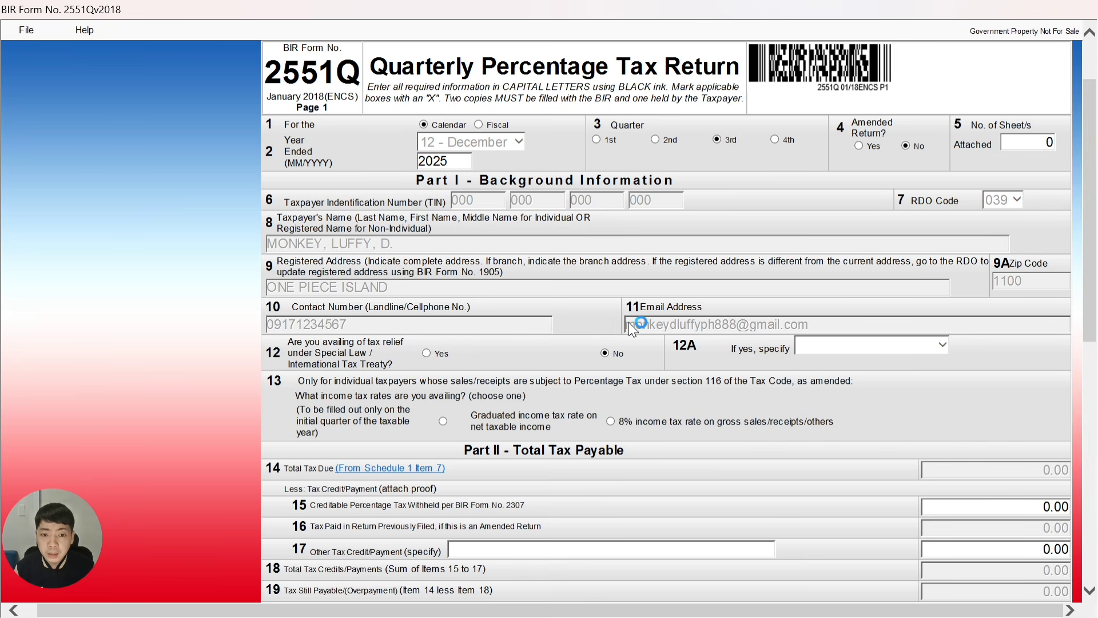
pyautogui.scroll(-3, 405, 320)
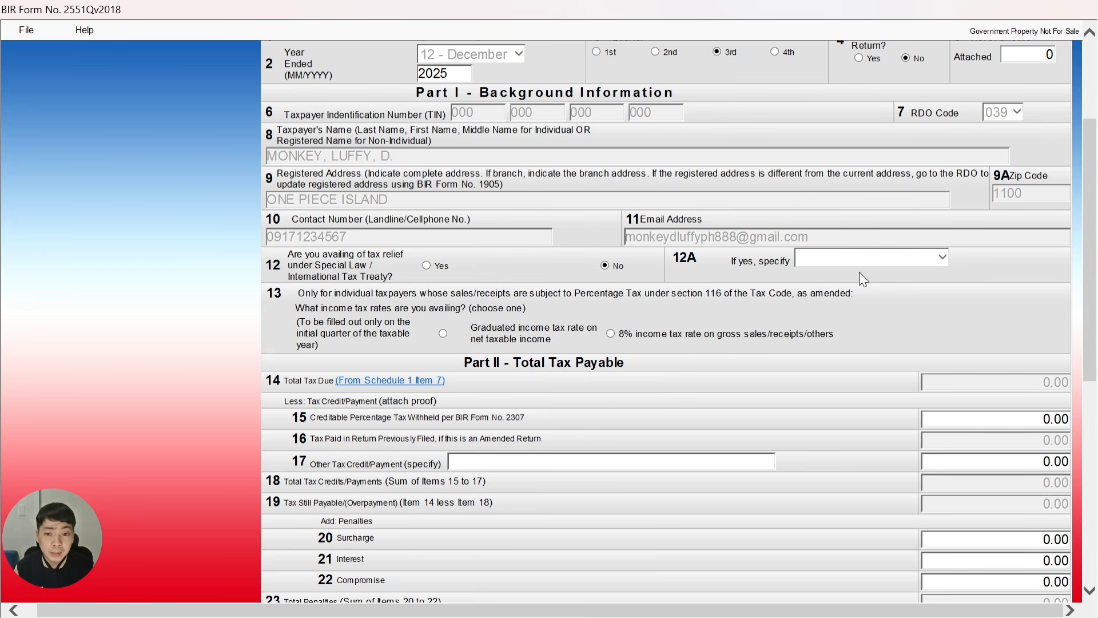
pyautogui.scroll(-3, 372, 280)
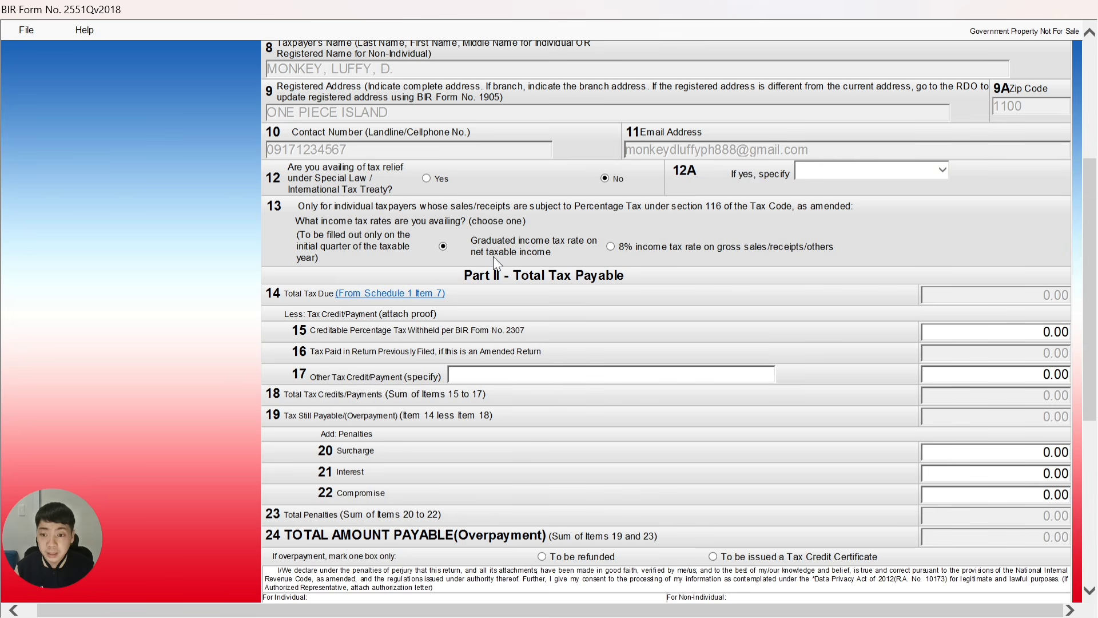
# - Go to page 2 of the return and set the Alphanumeric Tax Code in Schedule 1 line 1 to PT 010
pyautogui.scroll(-3, 494, 256)
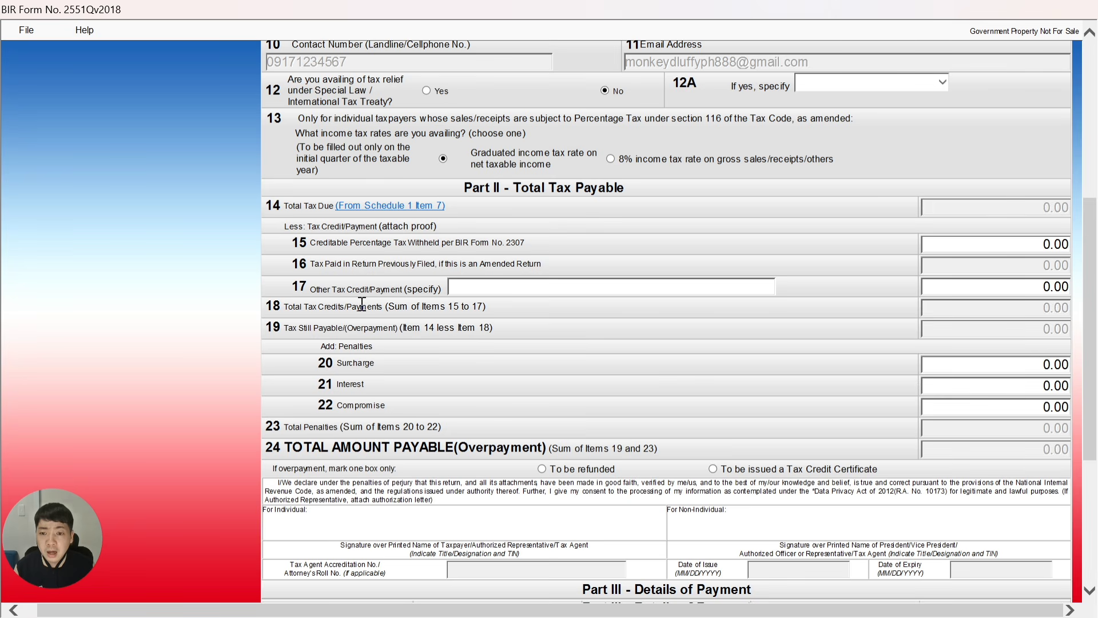
pyautogui.scroll(-3, 434, 315)
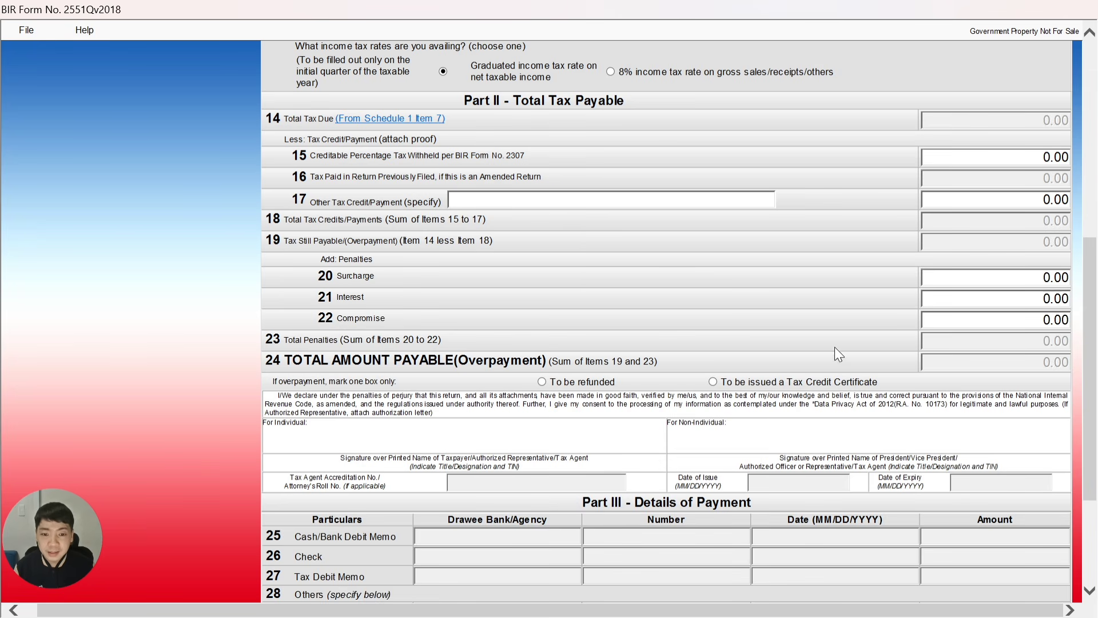
pyautogui.scroll(-5, 790, 352)
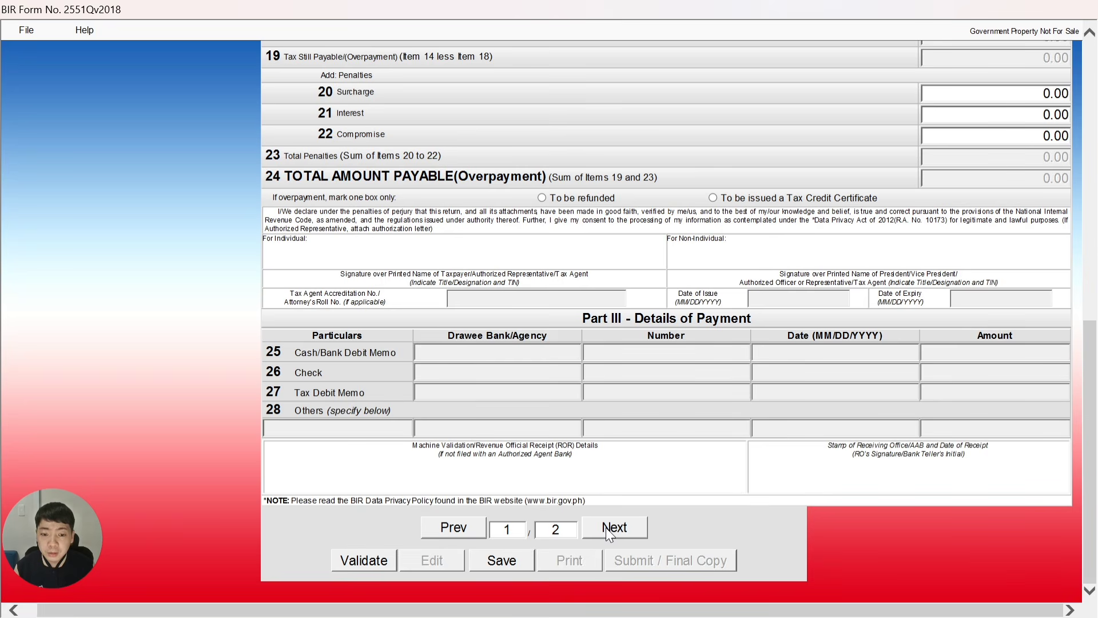
pyautogui.click(609, 527)
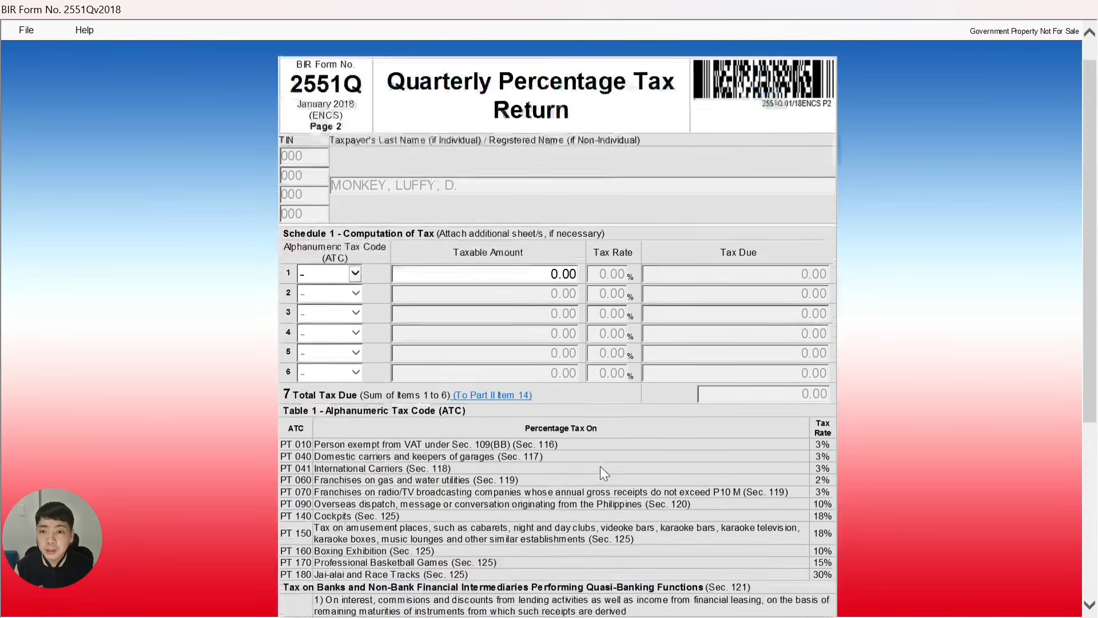
pyautogui.scroll(-1, 600, 465)
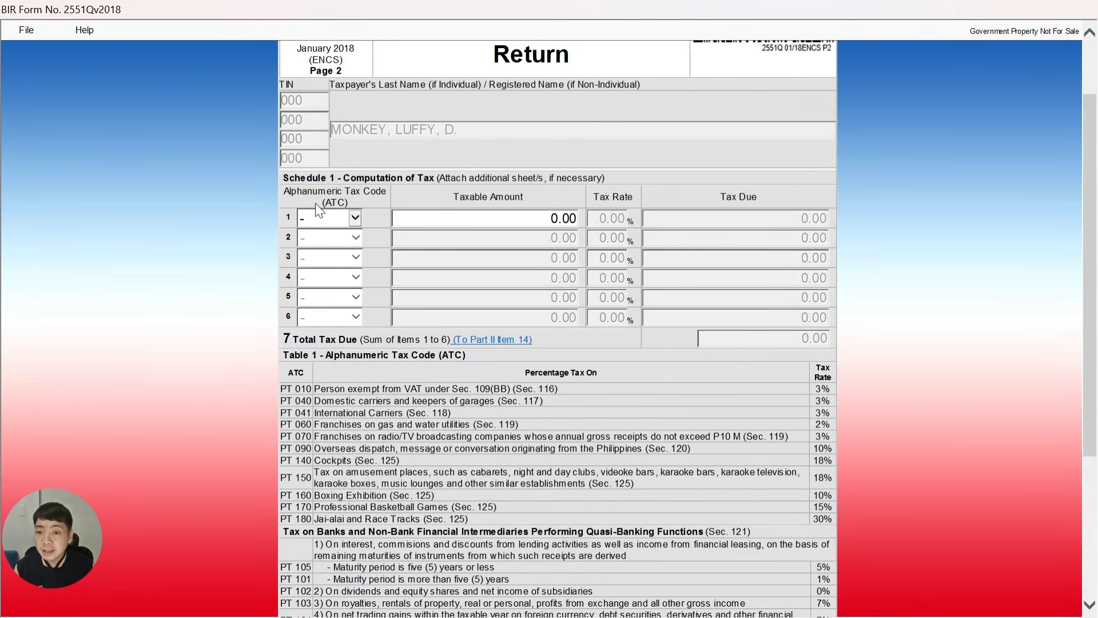
pyautogui.click(349, 218)
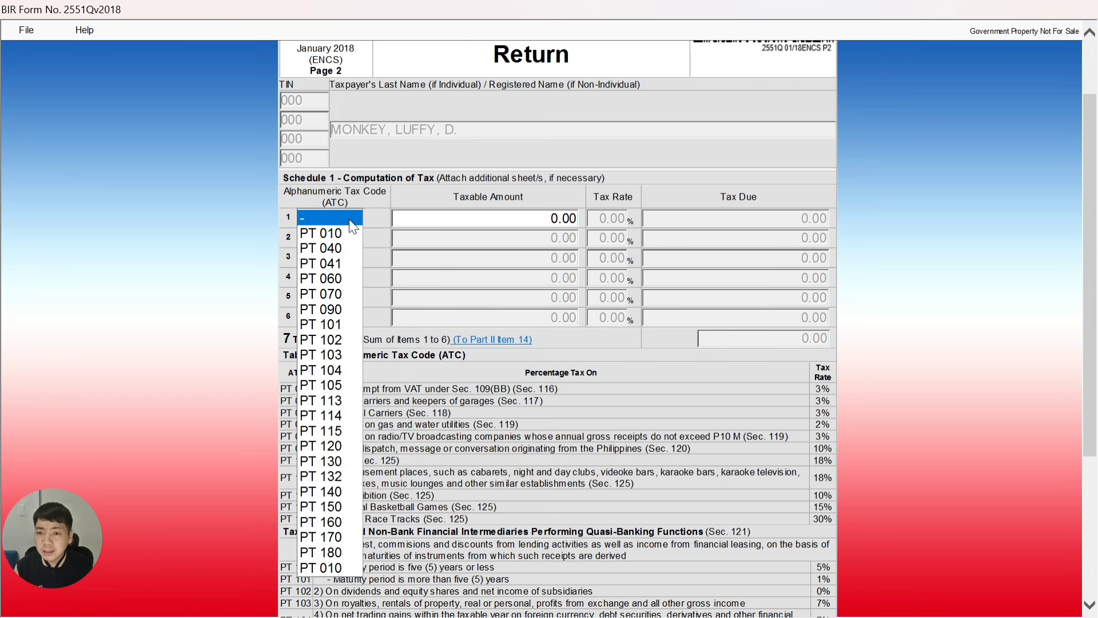
pyautogui.click(341, 234)
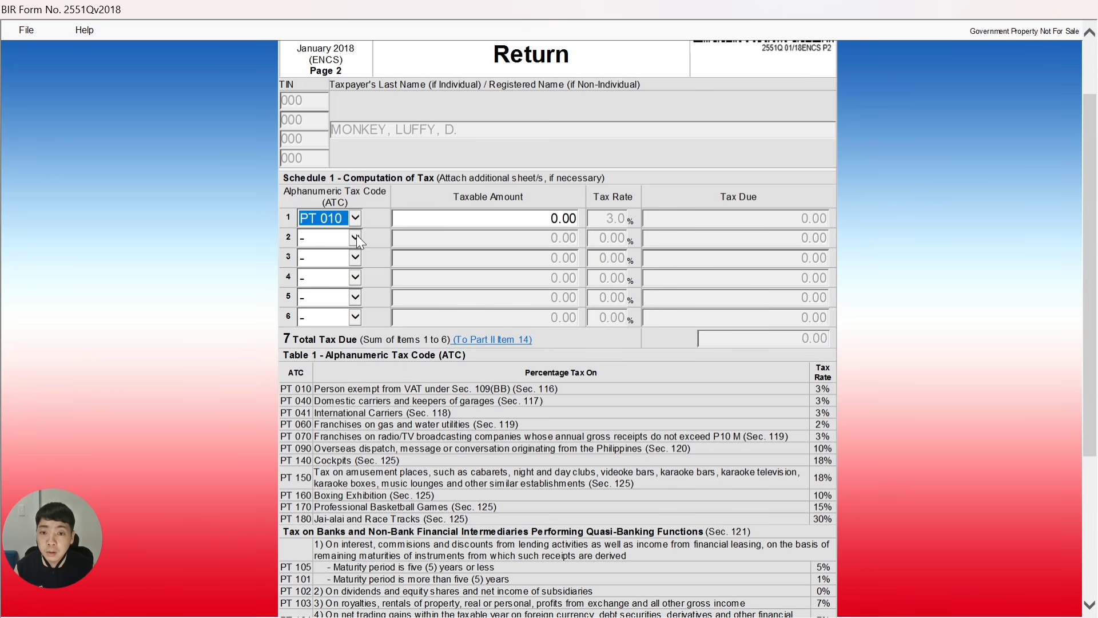
# - Look up the quarter's net sales in the percentage tax computation Excel workbook and enter 148500 as the taxable amount in Schedule 1 line 1
pyautogui.click(522, 220)
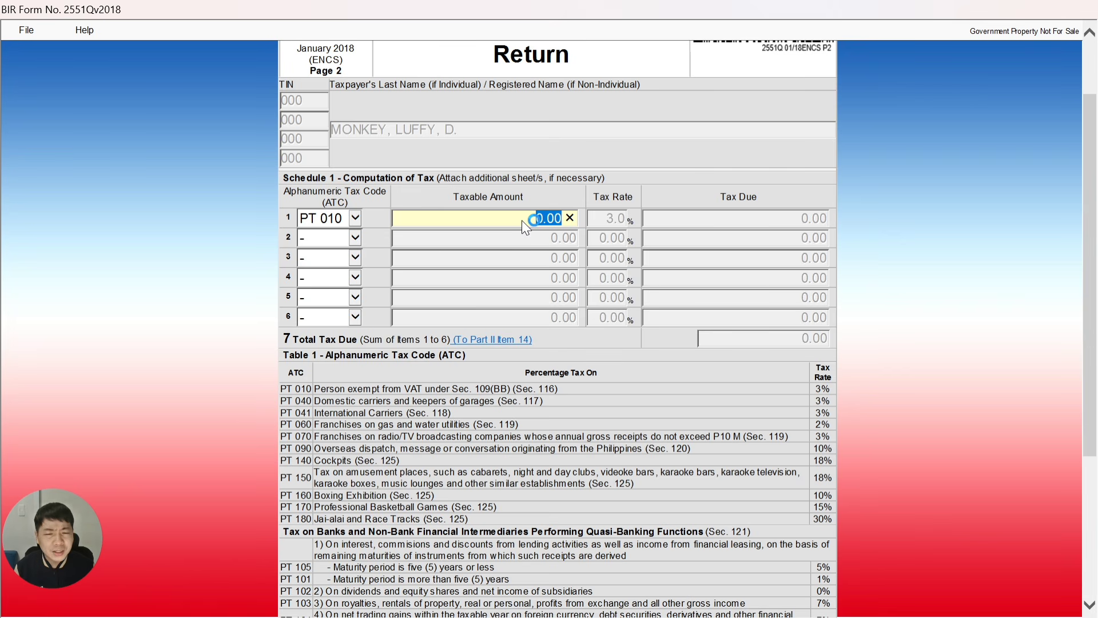
pyautogui.hotkey('alt', 'Tab')
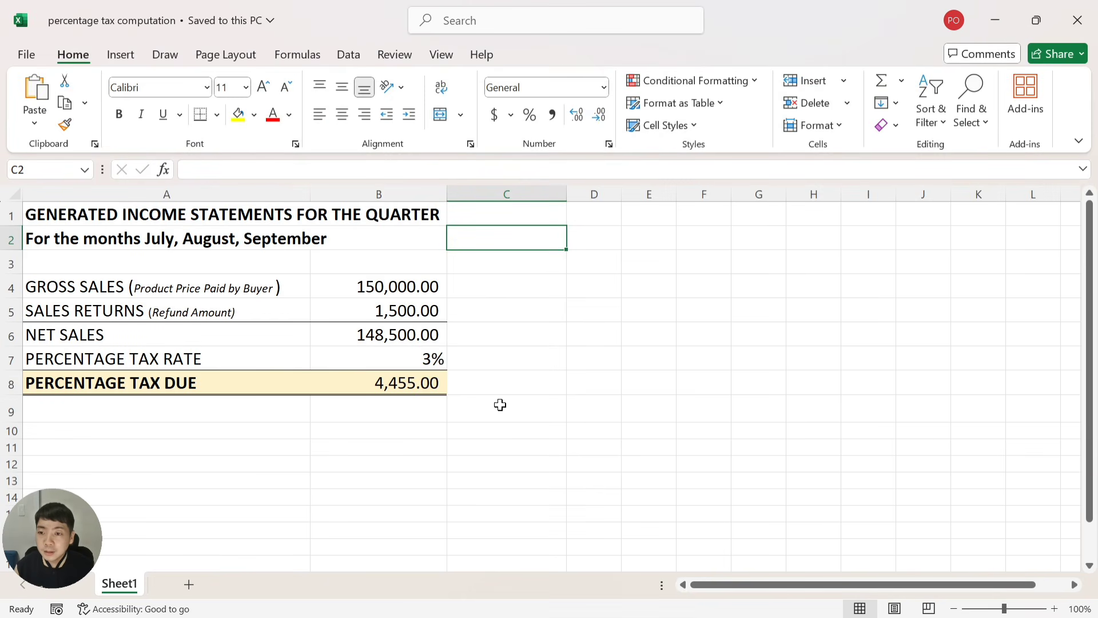
pyautogui.click(507, 430)
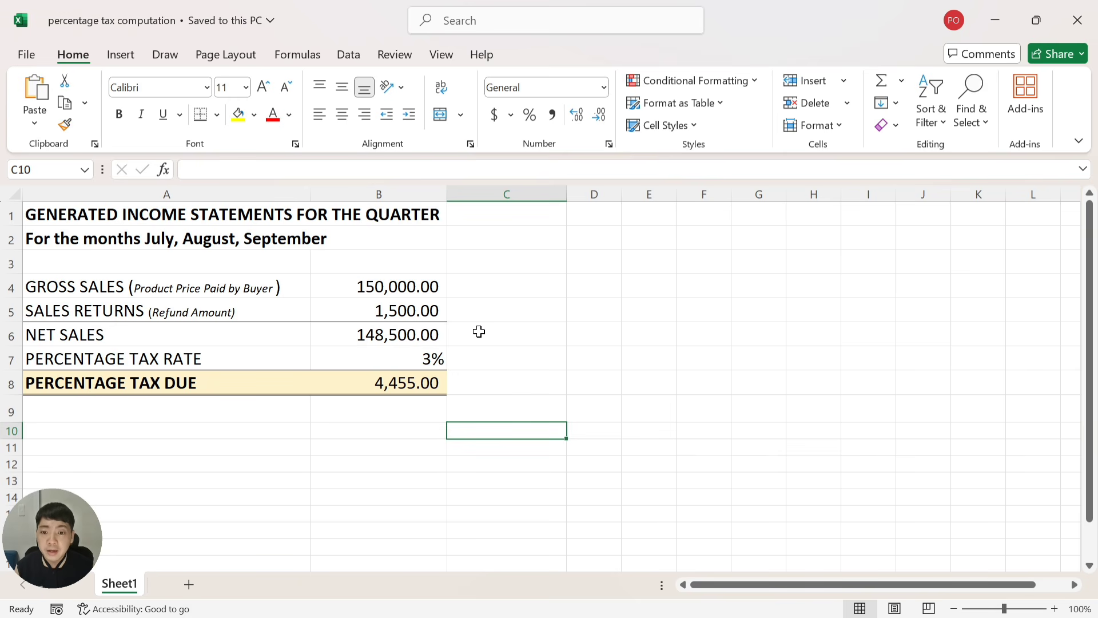
pyautogui.hotkey('alt', 'Tab')
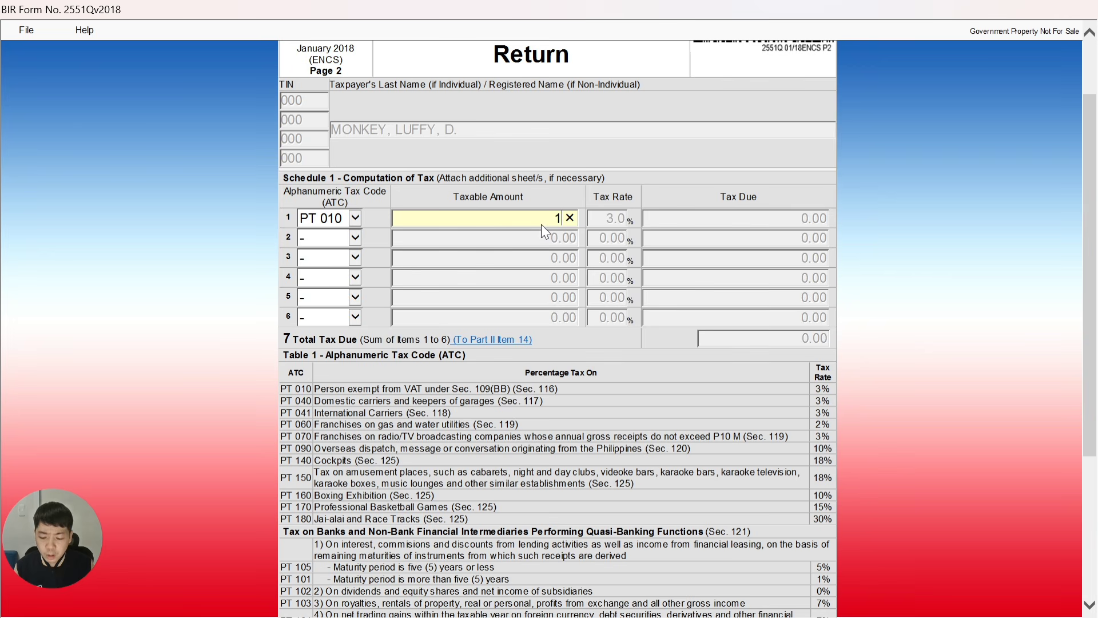
pyautogui.write('148500')
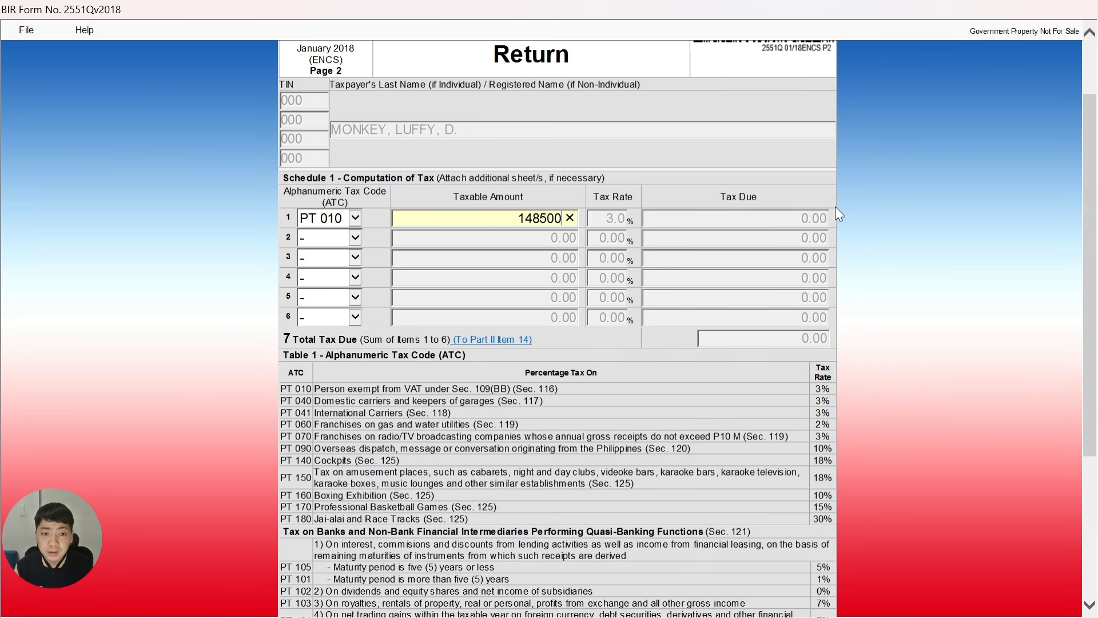
pyautogui.click(850, 232)
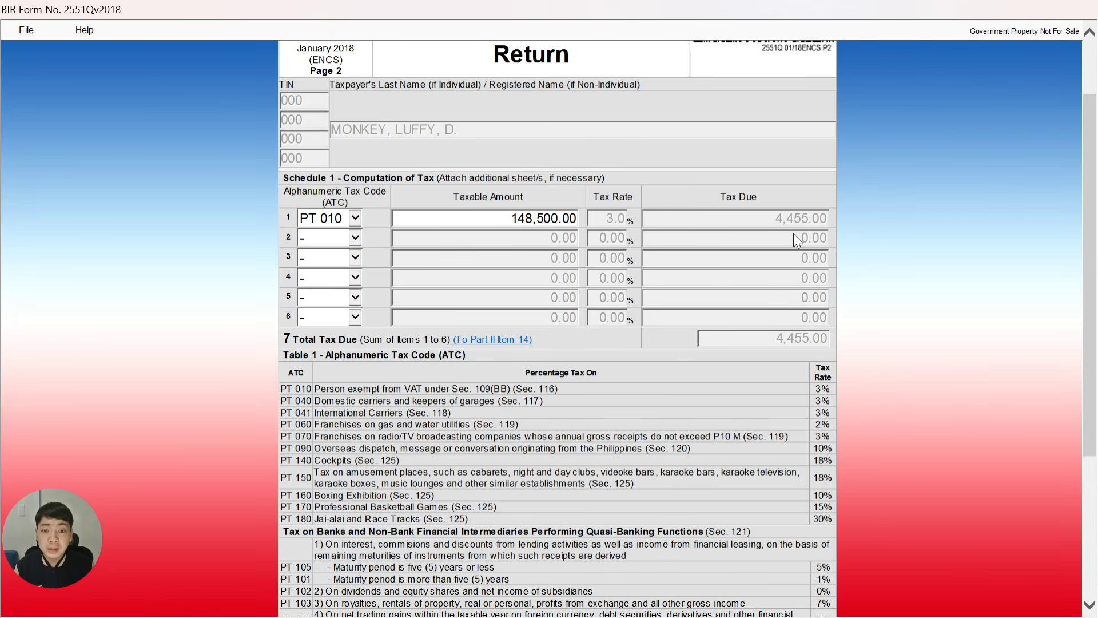
# - Return to page 1 and review the tax due, credits, penalties and total amount payable in Part II
pyautogui.scroll(-4, 869, 228)
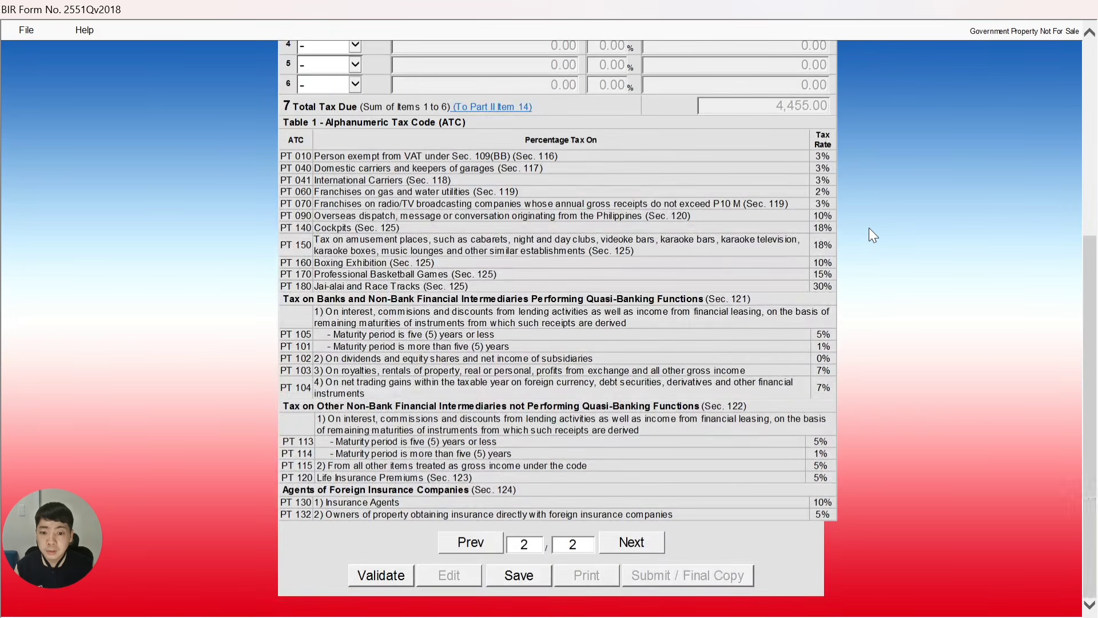
pyautogui.scroll(4, 869, 227)
pyautogui.scroll(-4, 592, 455)
pyautogui.click(490, 541)
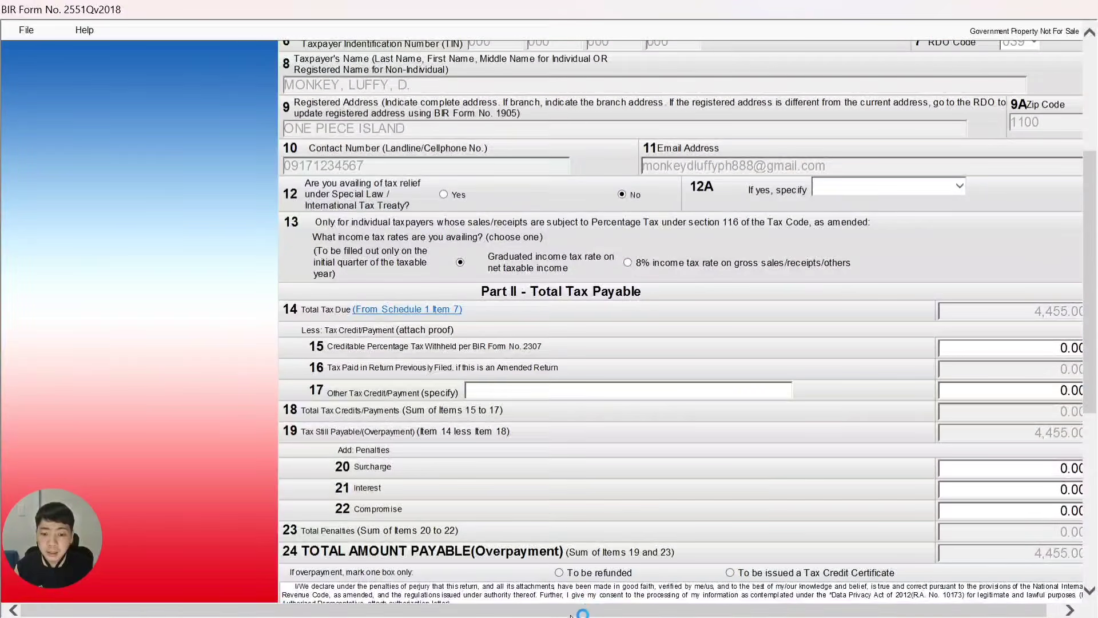
pyautogui.moveTo(581, 611); pyautogui.dragTo(695, 607)
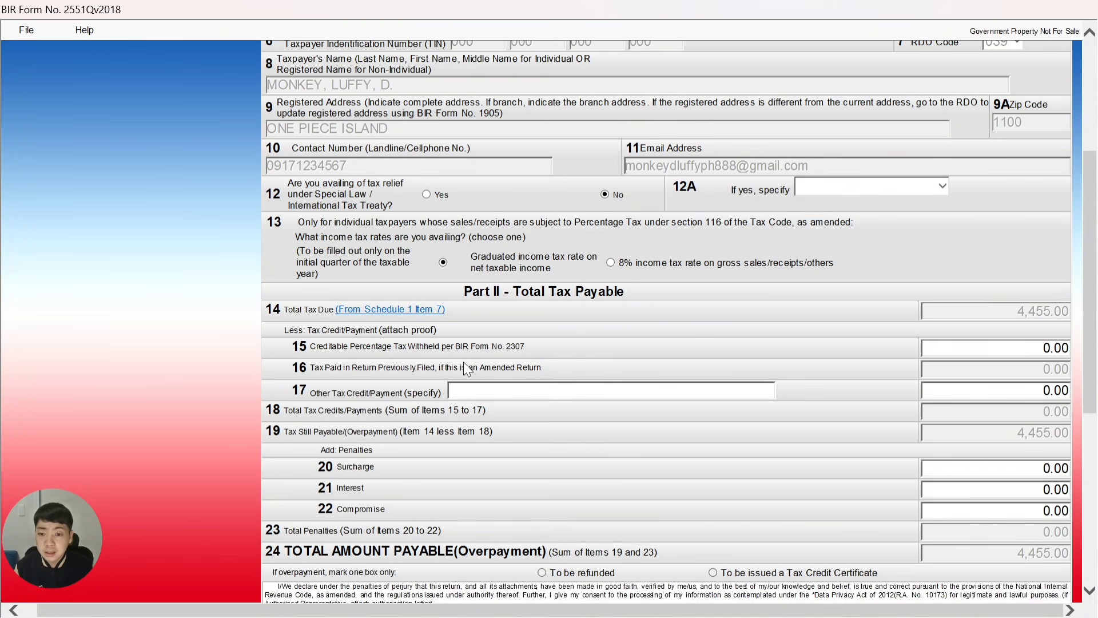
pyautogui.scroll(-3, 423, 356)
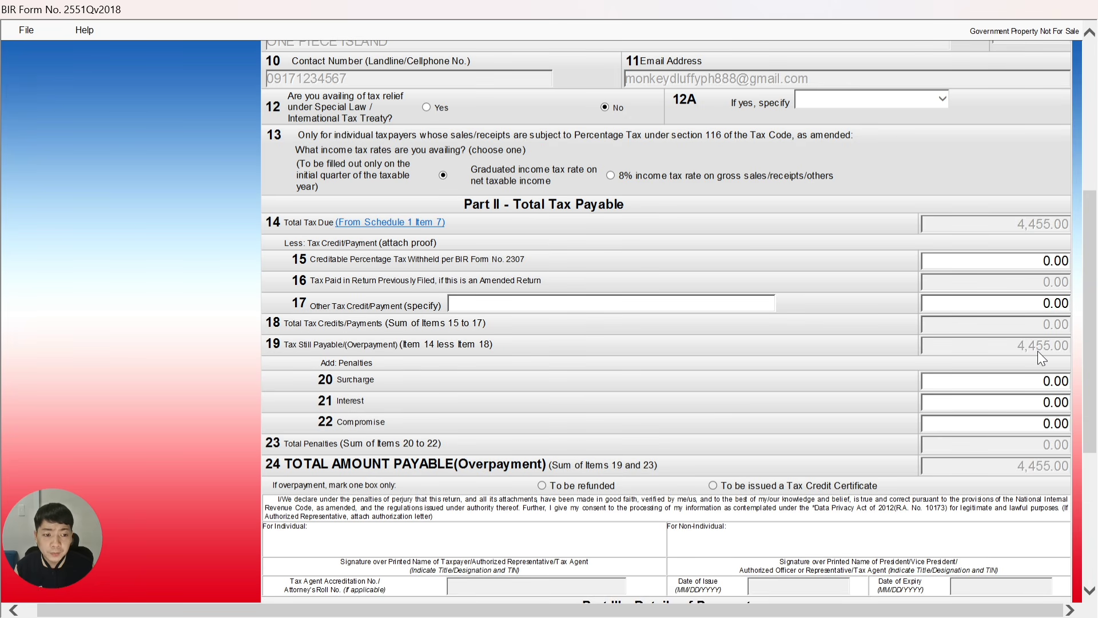
pyautogui.scroll(-4, 1037, 351)
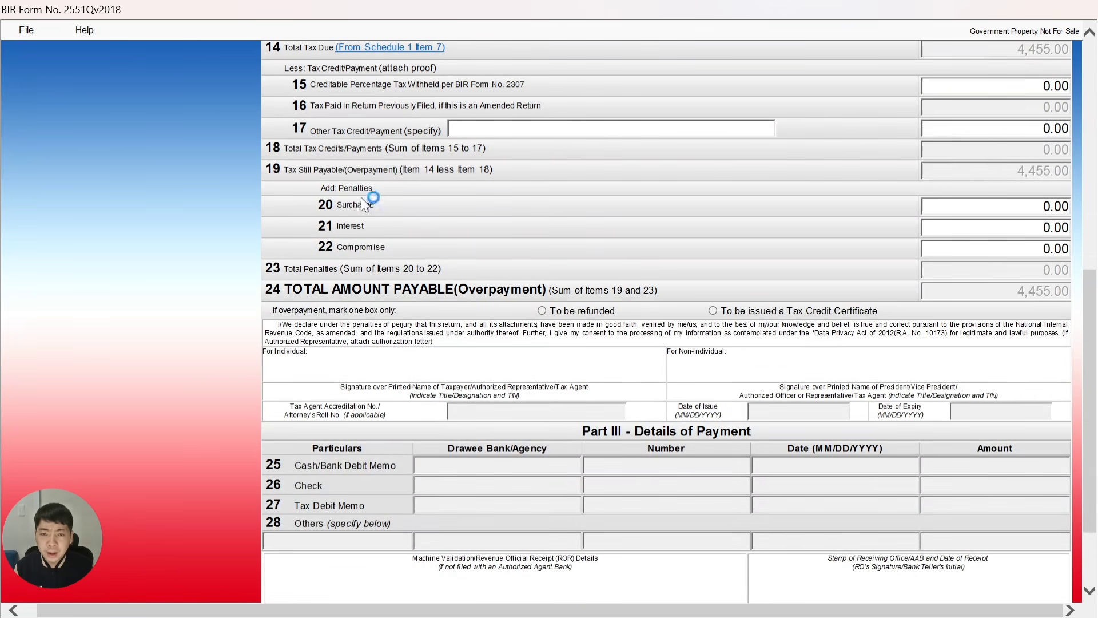
pyautogui.scroll(-2, 843, 280)
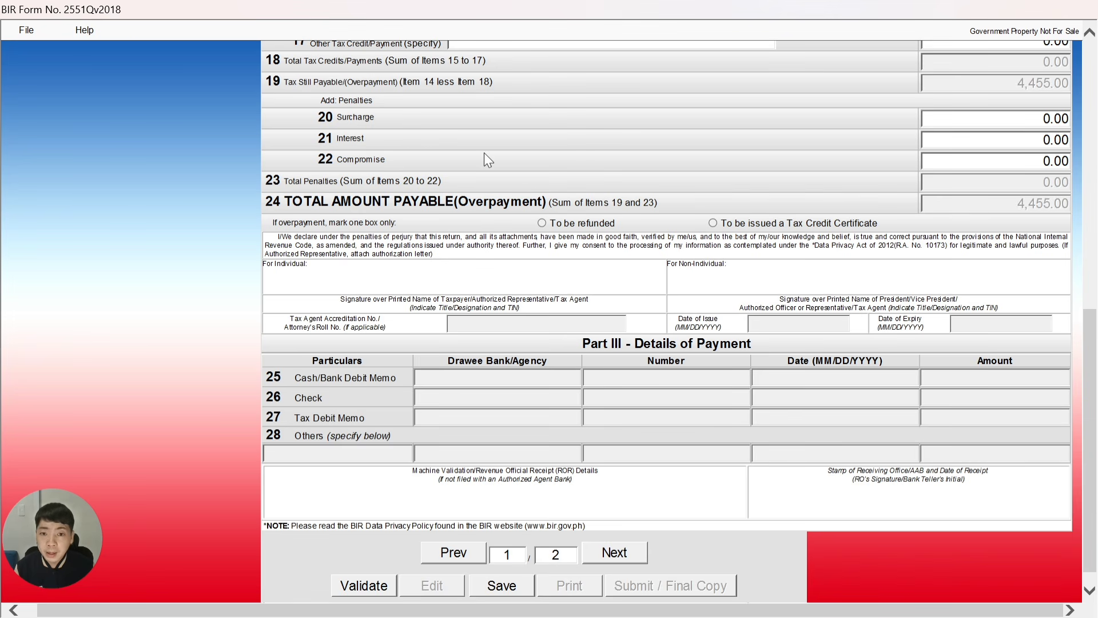
pyautogui.scroll(-1, 486, 152)
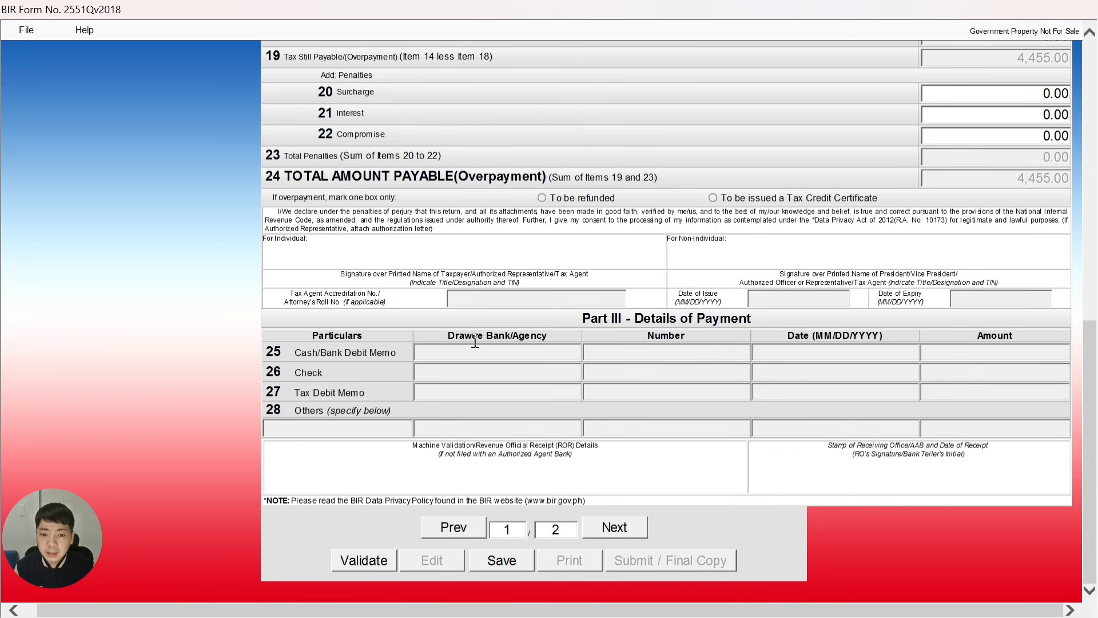
pyautogui.scroll(3, 485, 346)
pyautogui.scroll(-3, 489, 346)
# - Validate the completed return and save it, acknowledging both messages
pyautogui.click(361, 560)
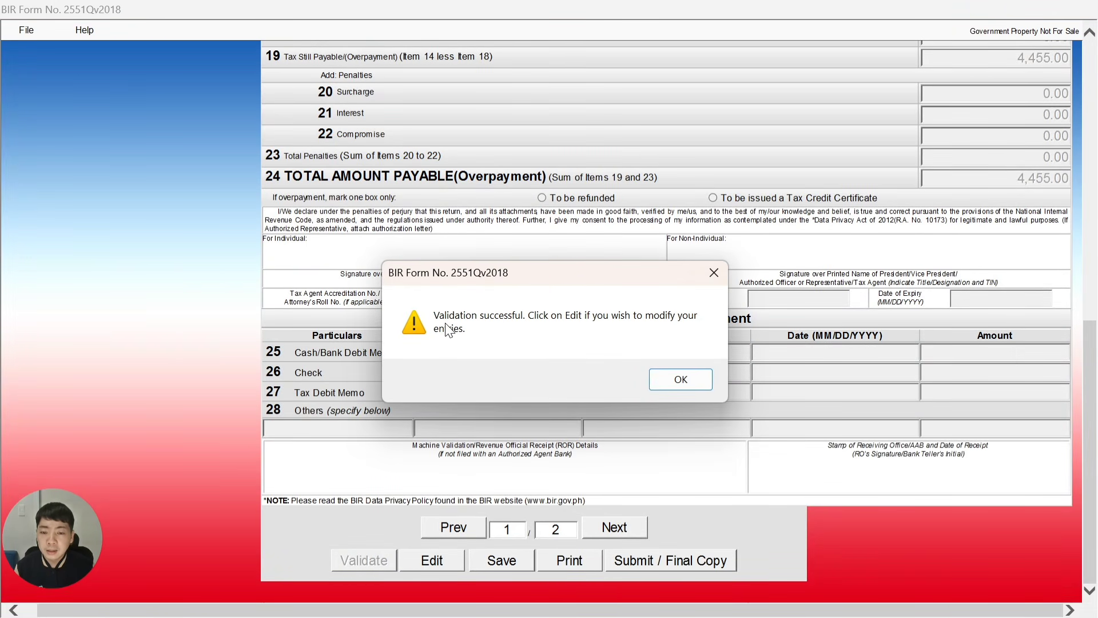
pyautogui.click(661, 377)
pyautogui.click(512, 561)
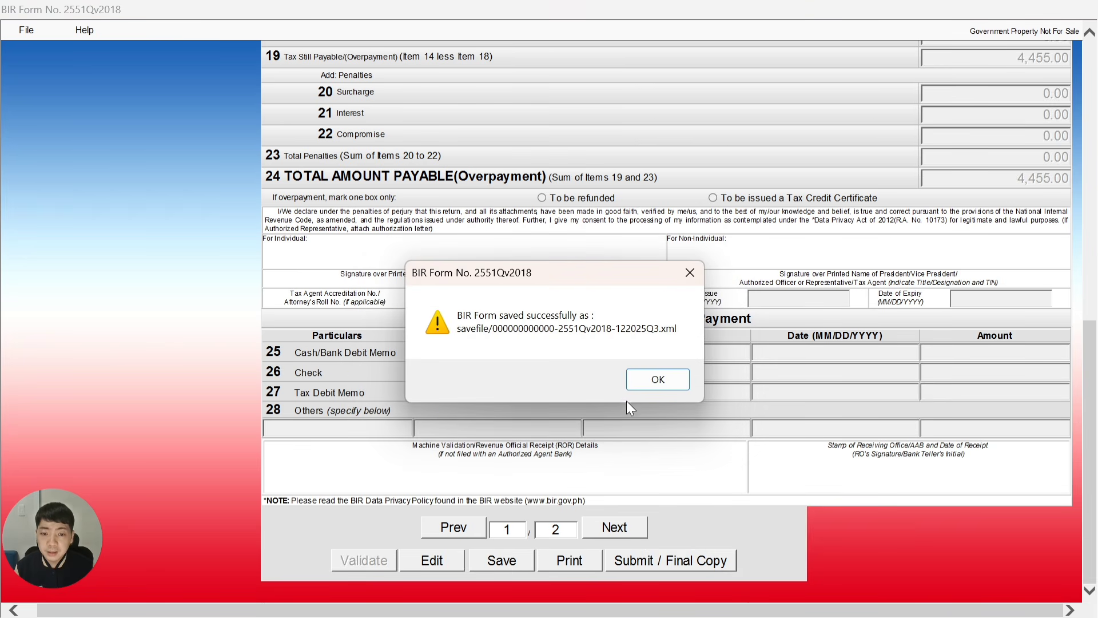
pyautogui.click(650, 381)
pyautogui.click(663, 380)
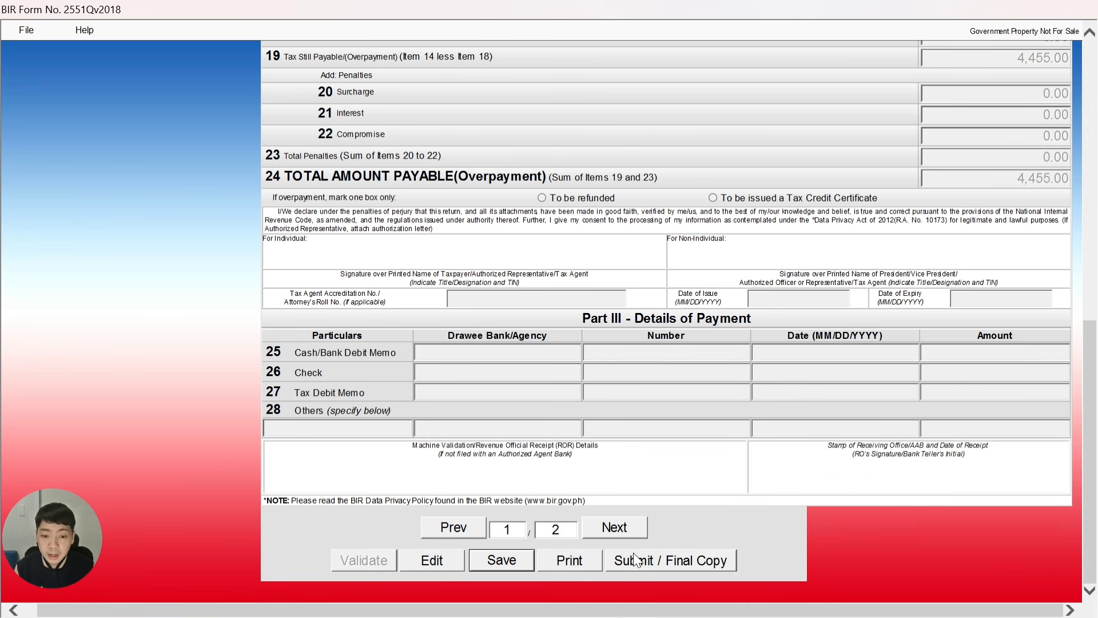
# - Start submitting the final copy of the completed percentage tax return and cancel at the submission confirmation
pyautogui.click(649, 562)
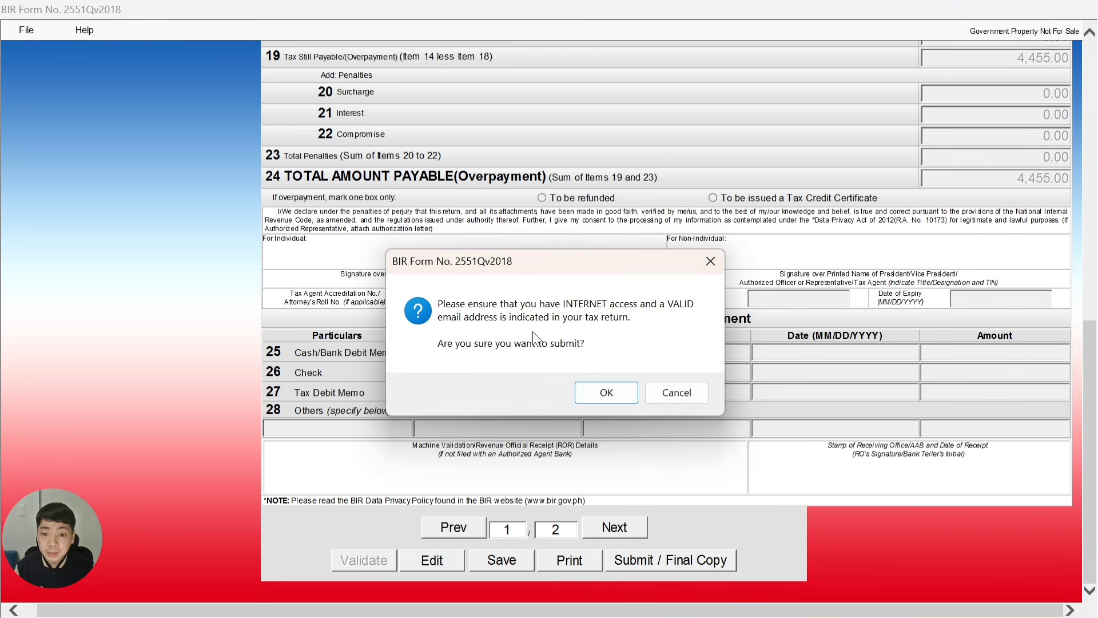
pyautogui.click(615, 381)
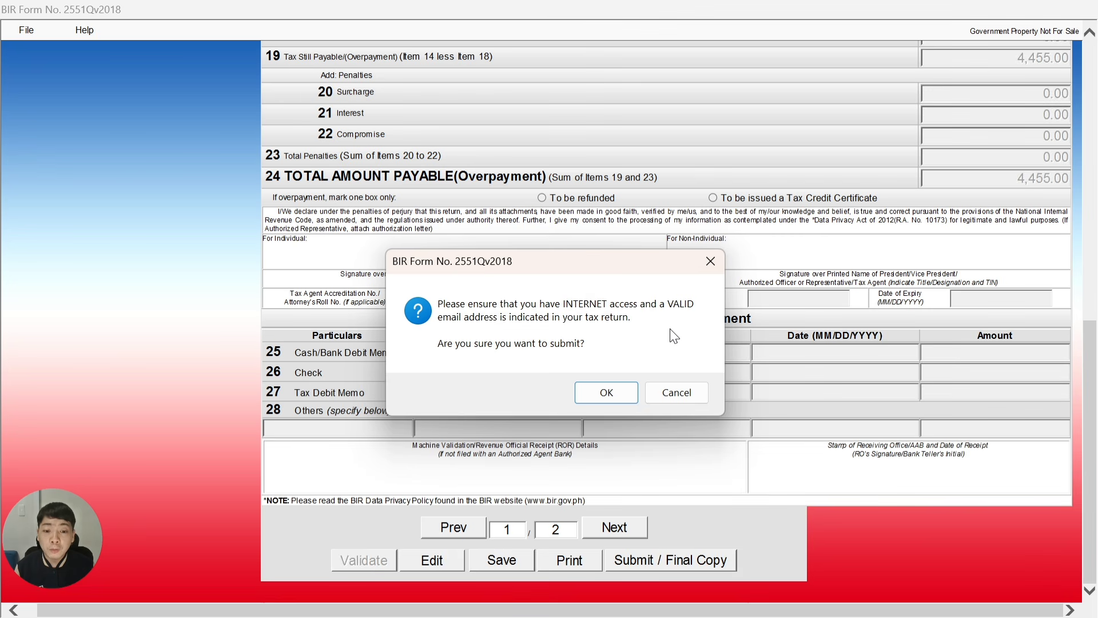
pyautogui.click(684, 392)
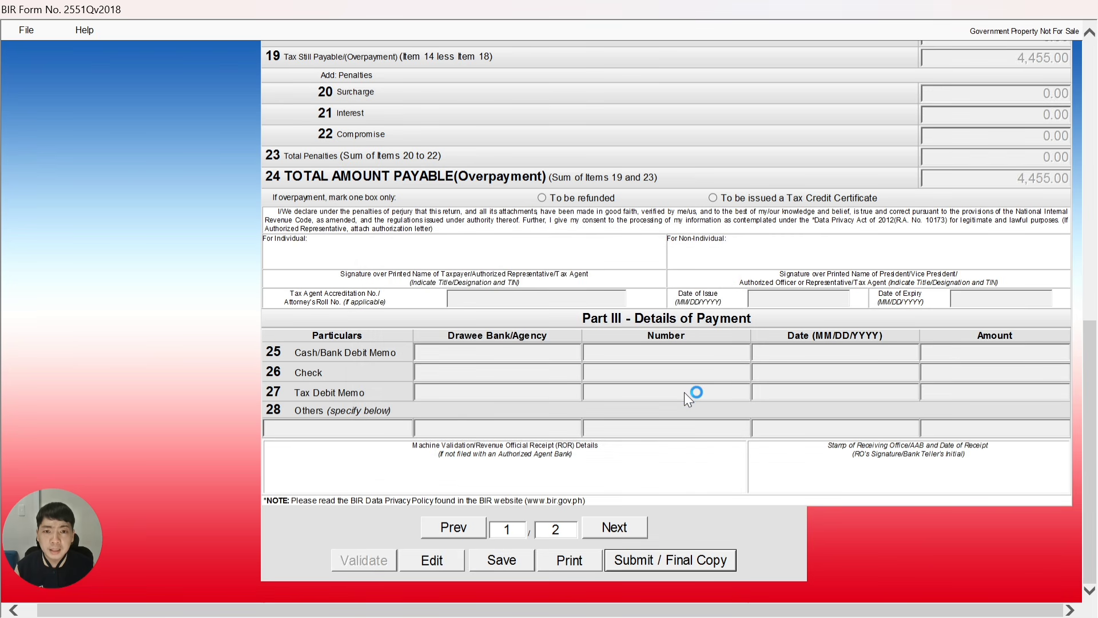
pyautogui.scroll(3, 684, 392)
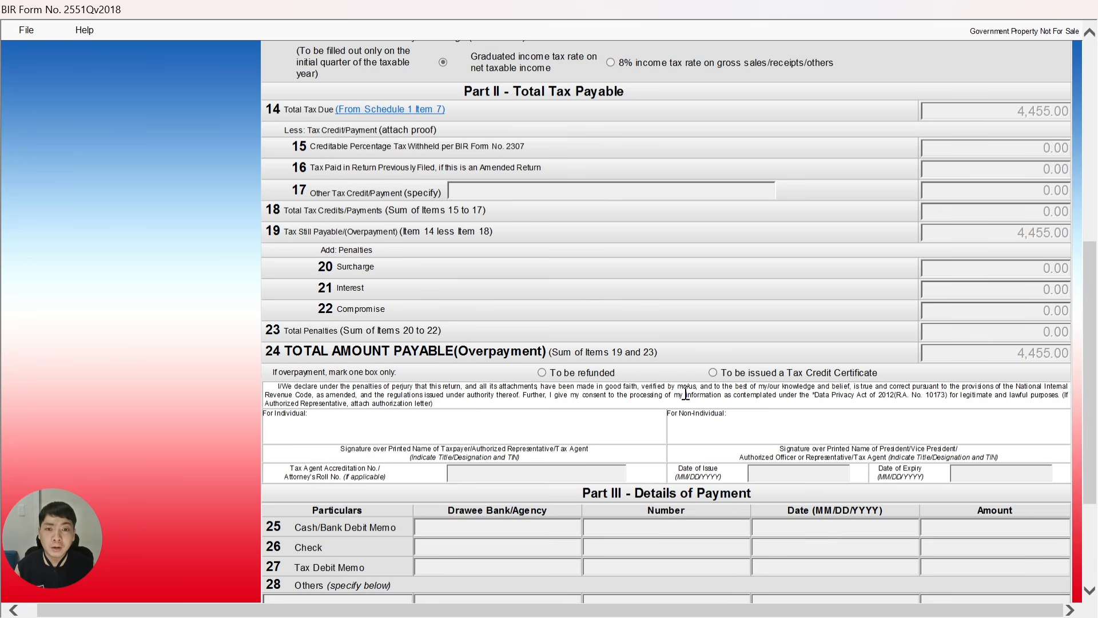
pyautogui.scroll(3, 685, 394)
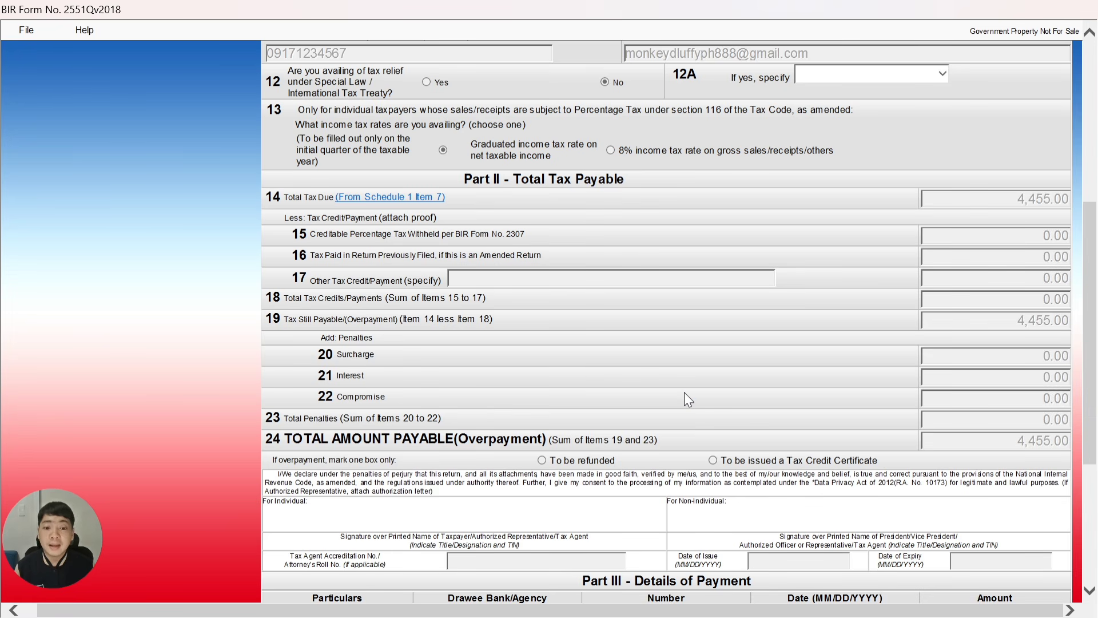
pyautogui.scroll(6, 684, 392)
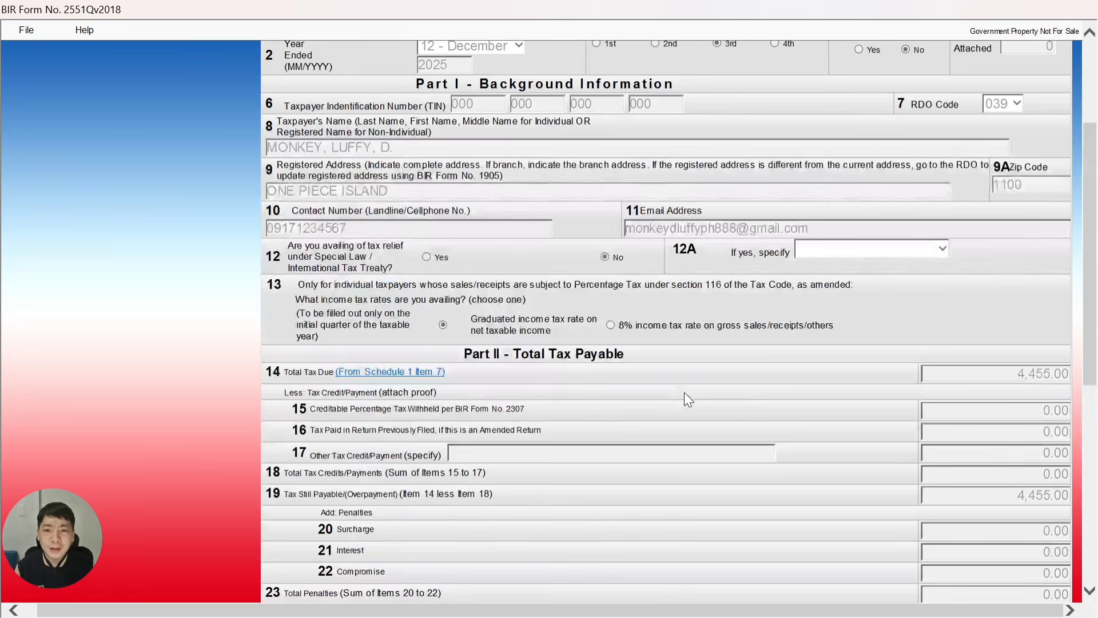